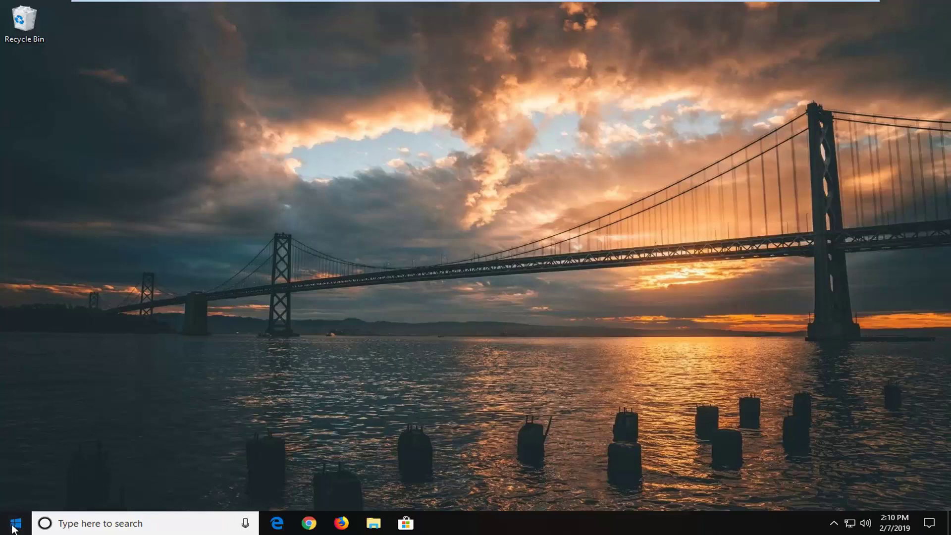
# Step: Open %LOCALAPPDATA%\Google\Chrome\ in File Explorer through the Run dialog
pyautogui.click(15, 526)
pyautogui.write('run')
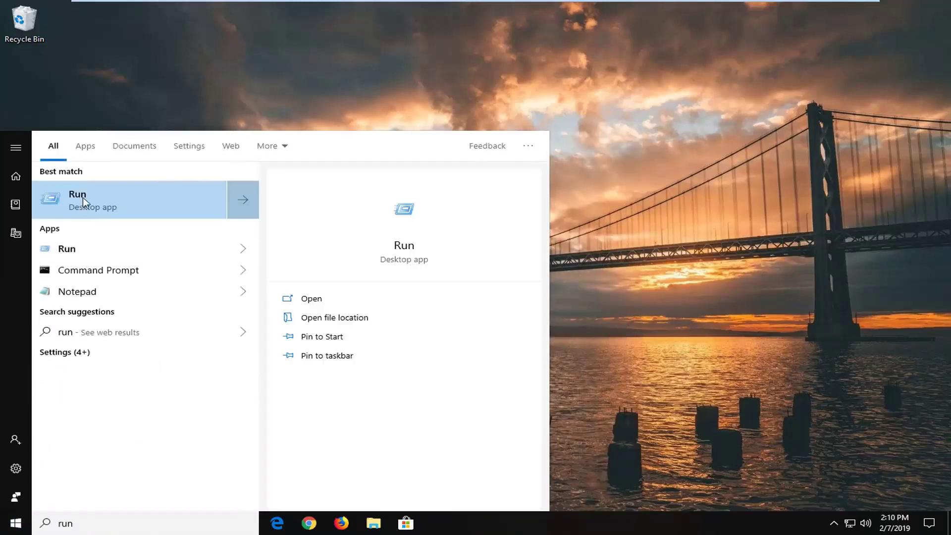
pyautogui.click(102, 204)
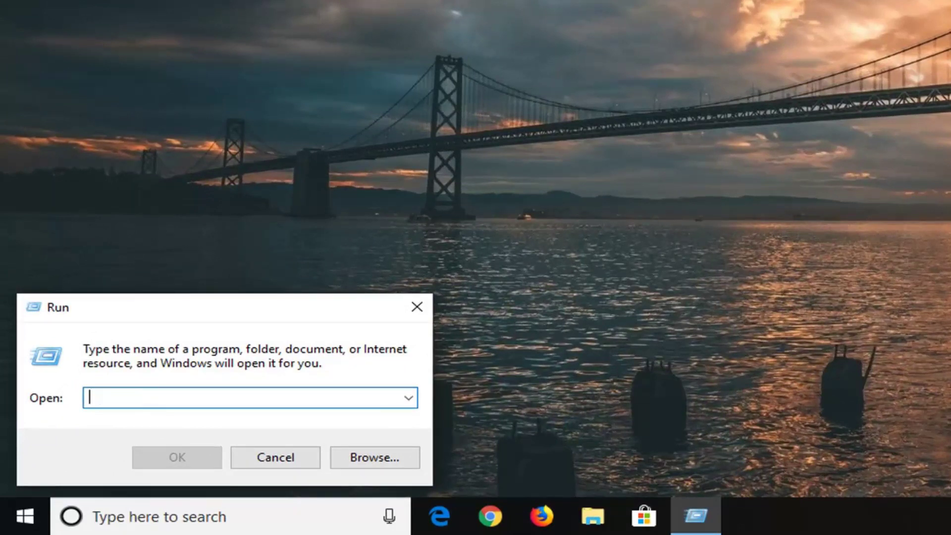
pyautogui.write('%LOCALAPPDATA%\\Google\\Chrome\\')
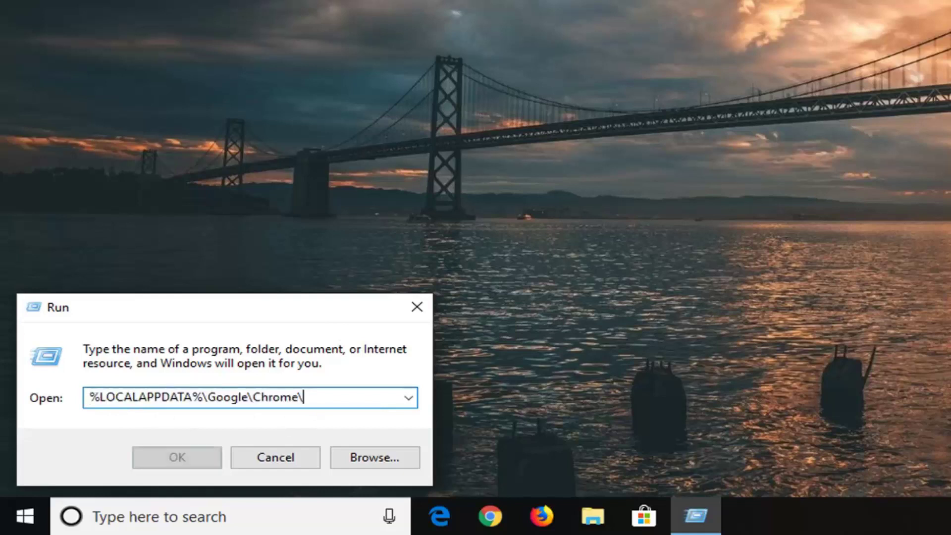
pyautogui.rightClick(316, 392)
pyautogui.press('Escape')
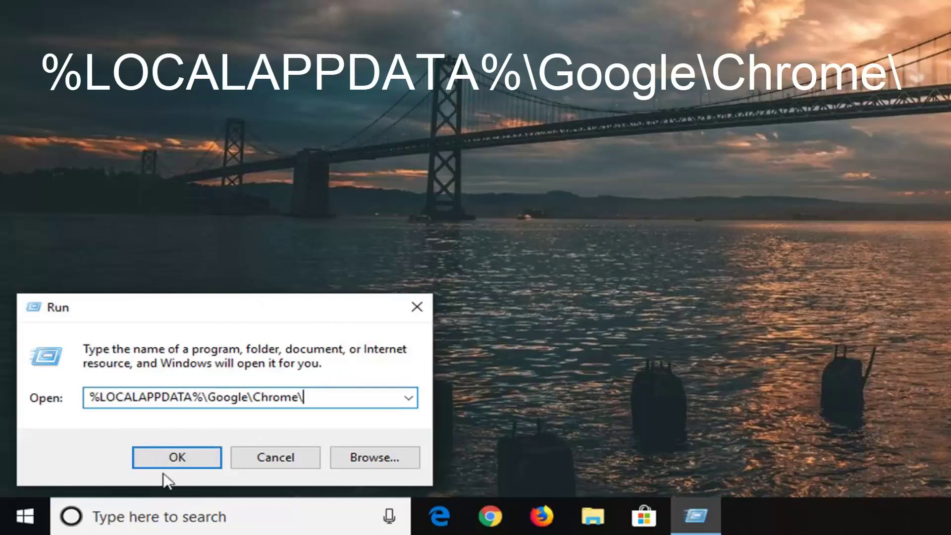
pyautogui.click(171, 462)
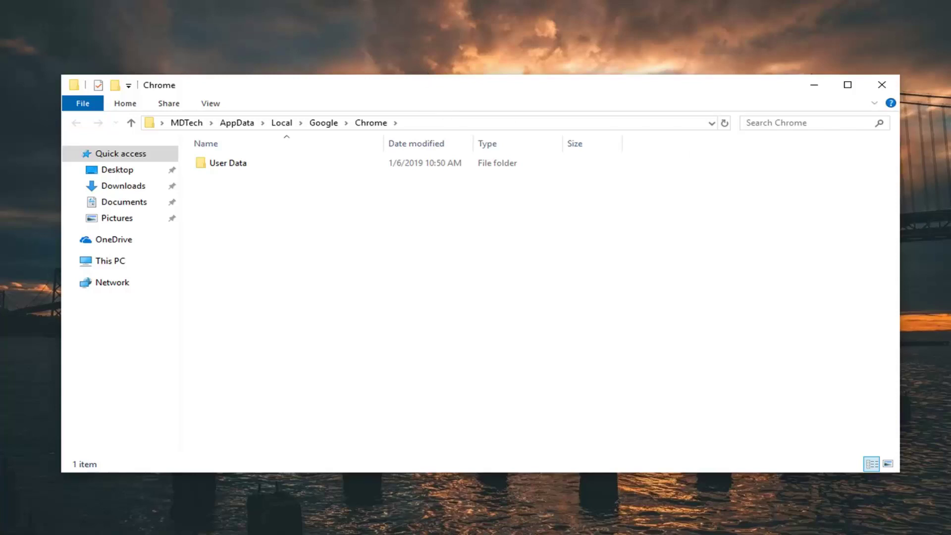
# Step: Delete the User Data folder from the Chrome app-data folder
pyautogui.click(230, 167)
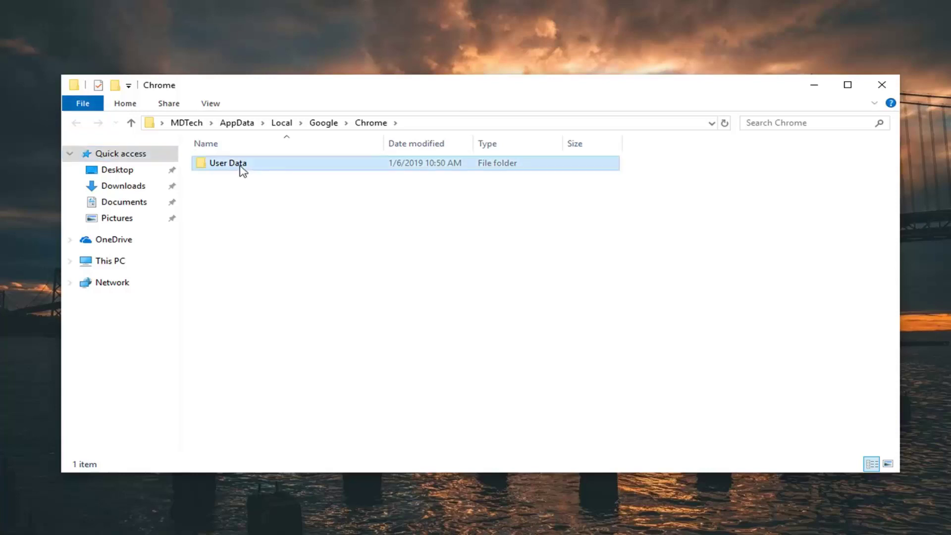
pyautogui.rightClick(228, 166)
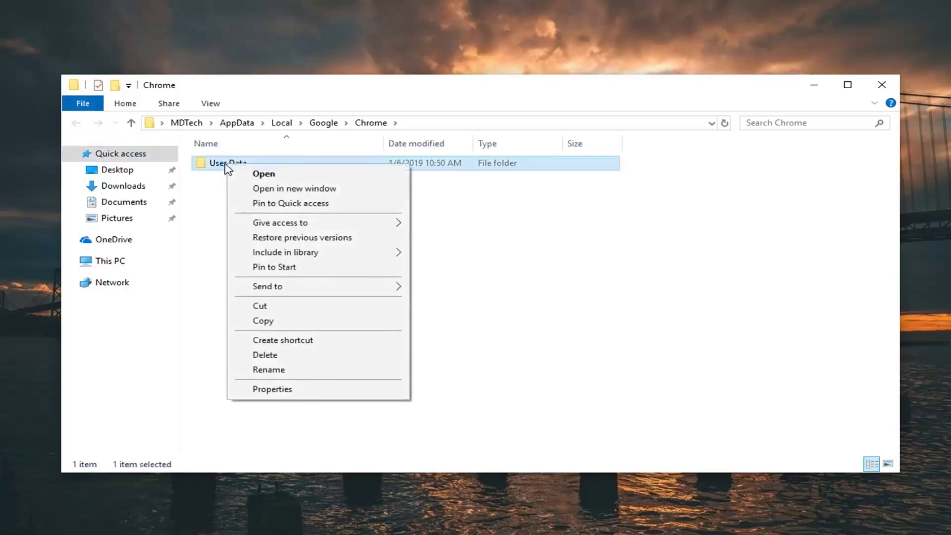
pyautogui.click(269, 355)
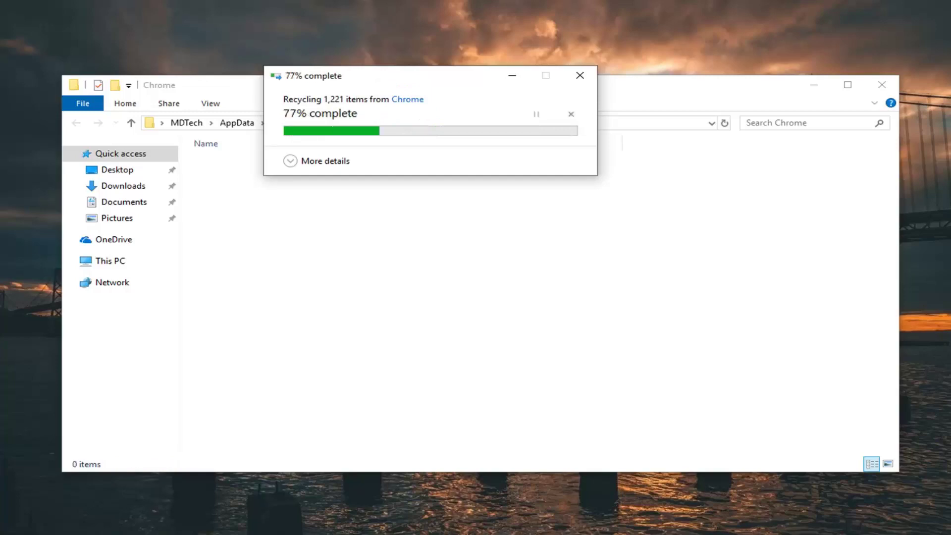
# Step: Close the empty Chrome folder and open the Google Chrome shortcut's file location from Start search
pyautogui.click(881, 84)
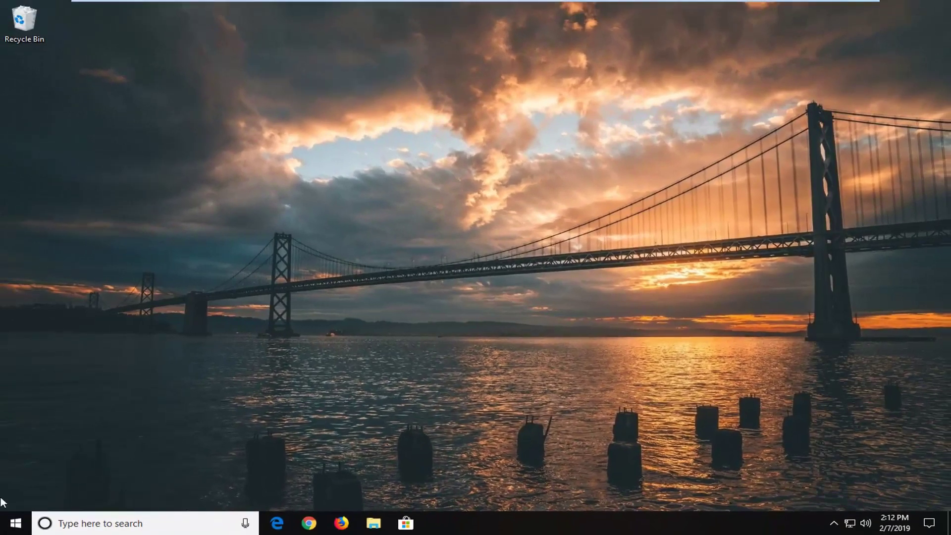
pyautogui.click(15, 522)
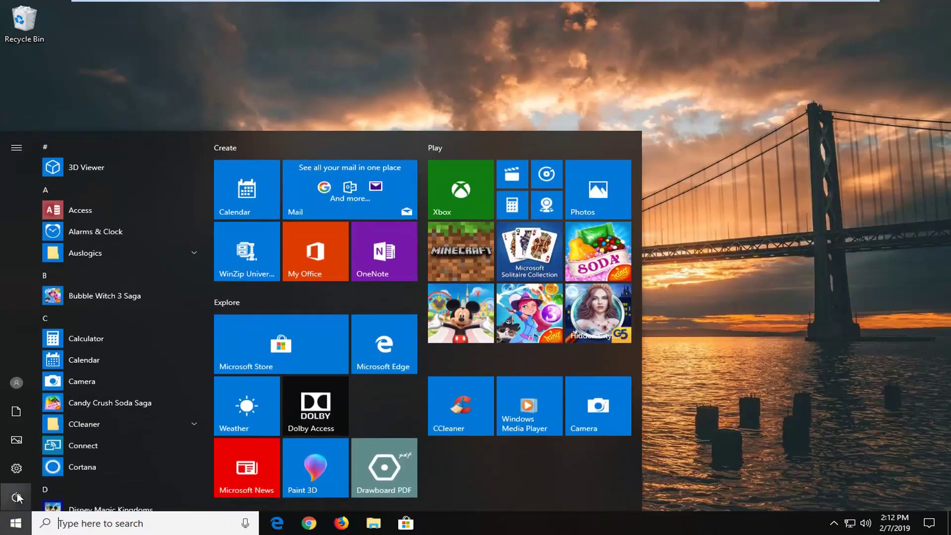
pyautogui.write('chrome')
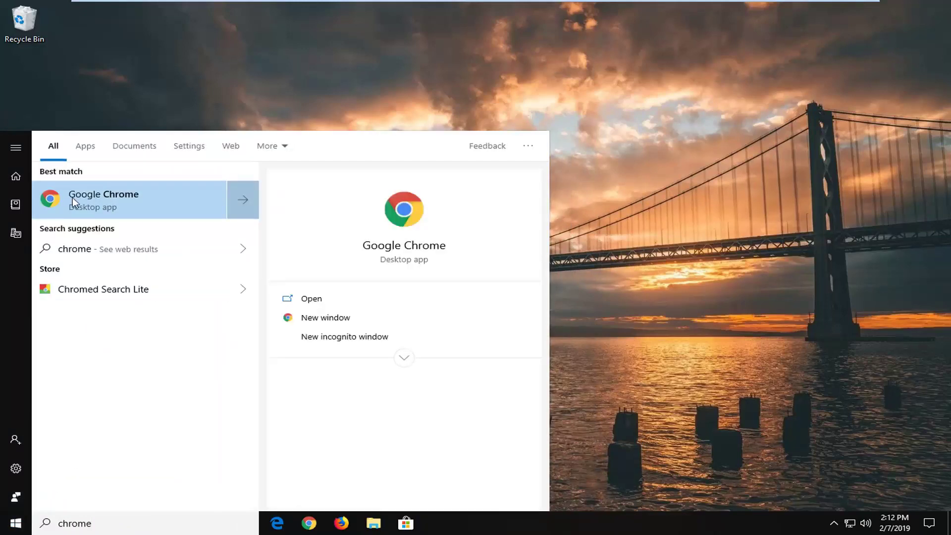
pyautogui.rightClick(92, 196)
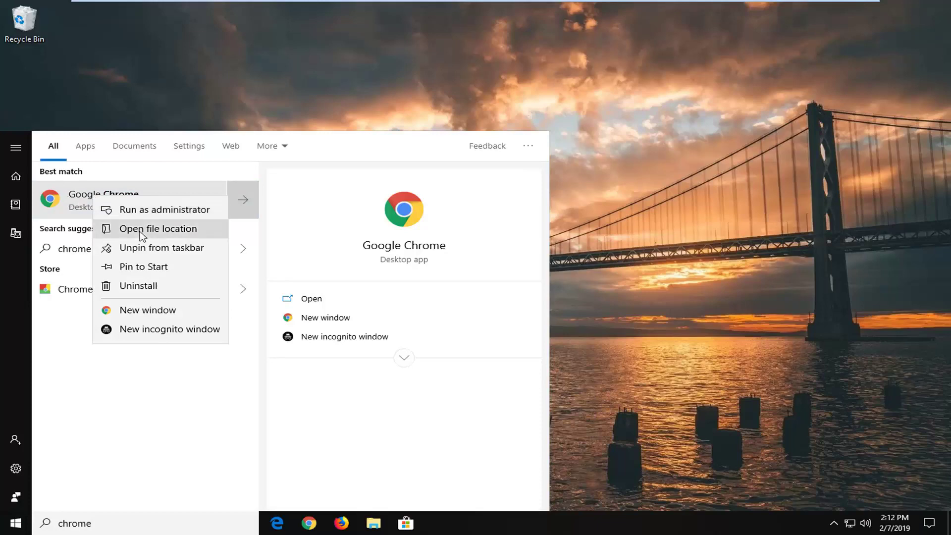
pyautogui.click(167, 231)
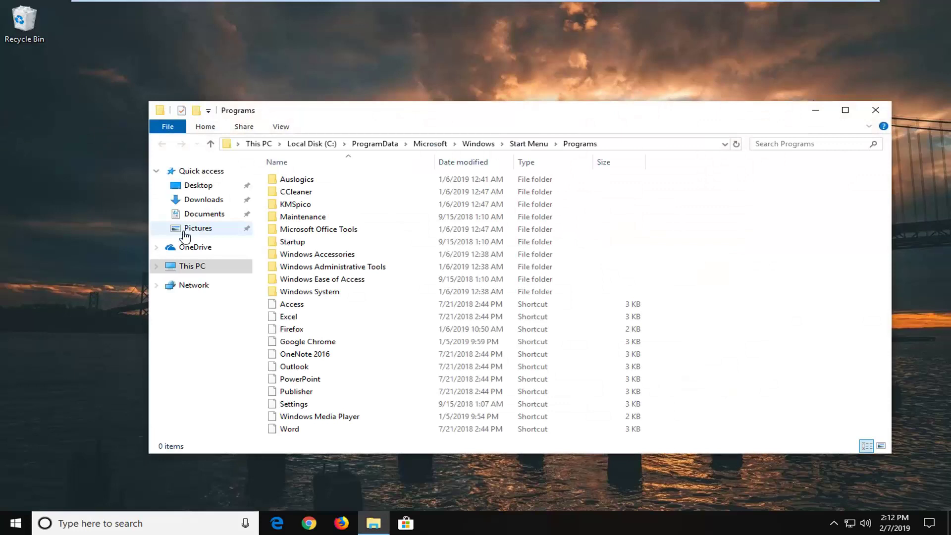
# Step: Open the Properties window of the Google Chrome shortcut and position it on screen
pyautogui.rightClick(291, 346)
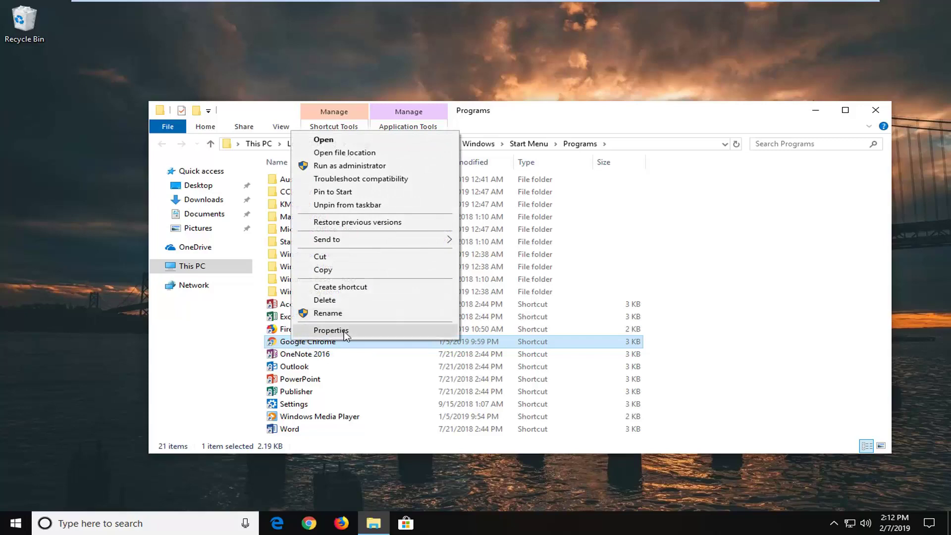
pyautogui.click(324, 331)
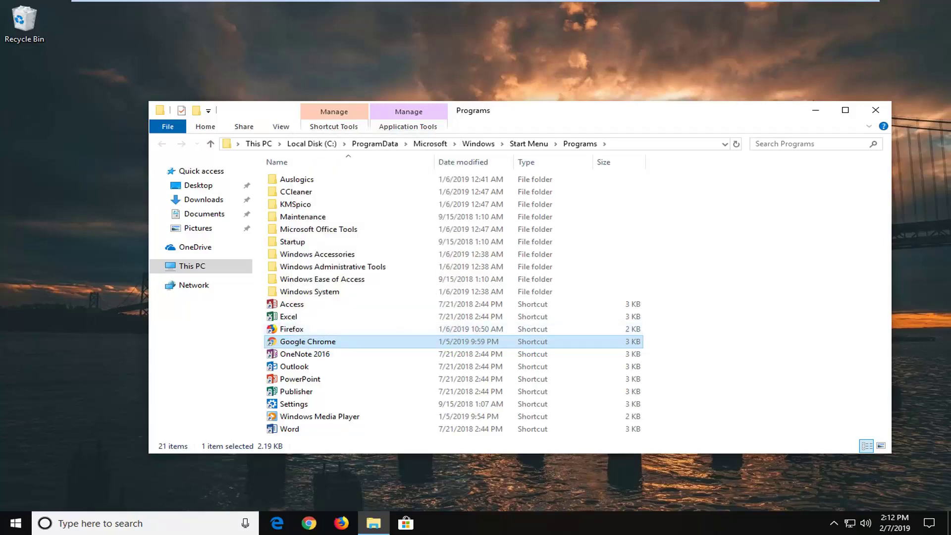
pyautogui.moveTo(450, 197); pyautogui.dragTo(503, 128)
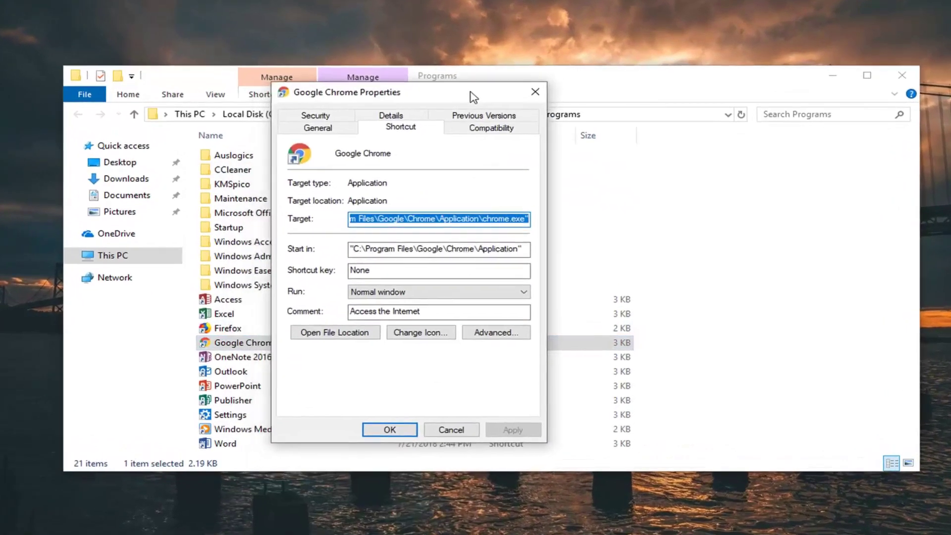
pyautogui.moveTo(473, 96); pyautogui.dragTo(479, 95)
# Step: On the Compatibility tab, enable Reduced color mode with 8-bit (256) color
pyautogui.click(485, 128)
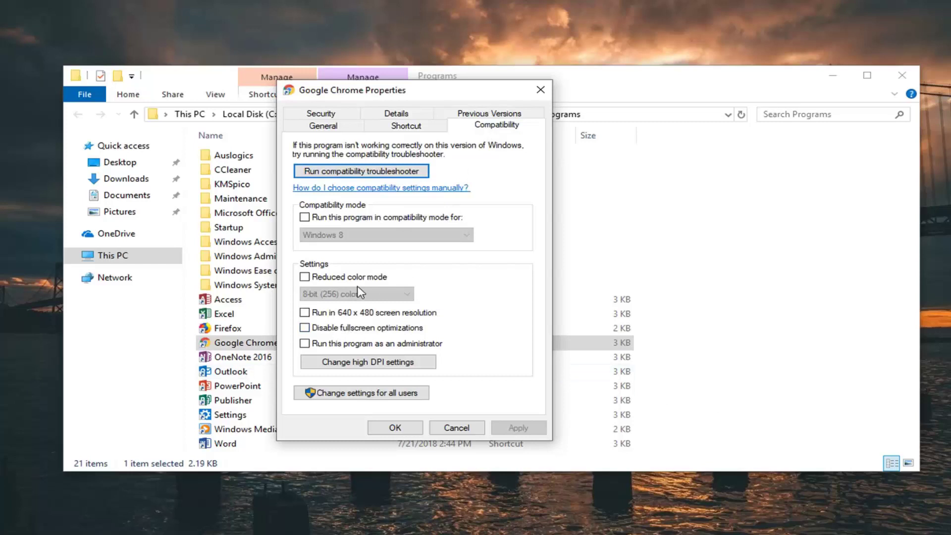
pyautogui.click(305, 277)
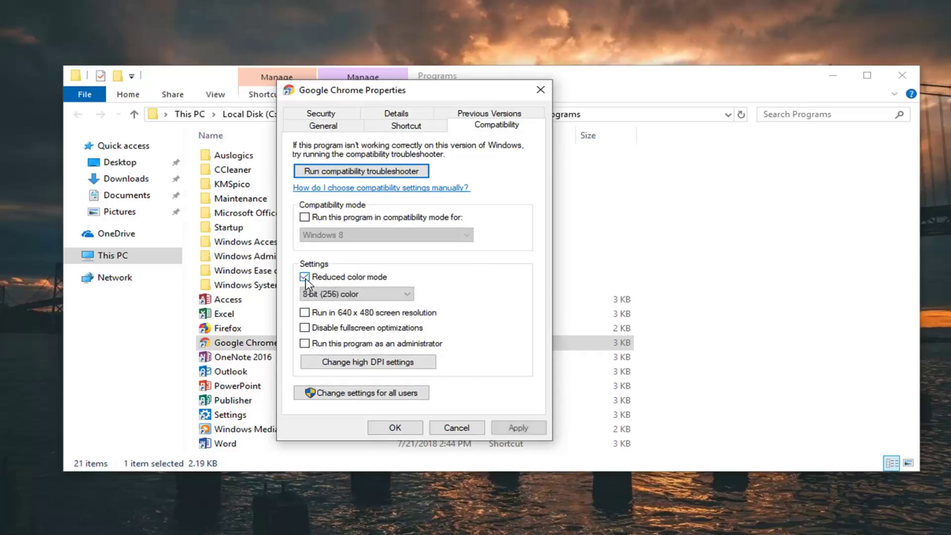
pyautogui.click(341, 296)
pyautogui.click(326, 304)
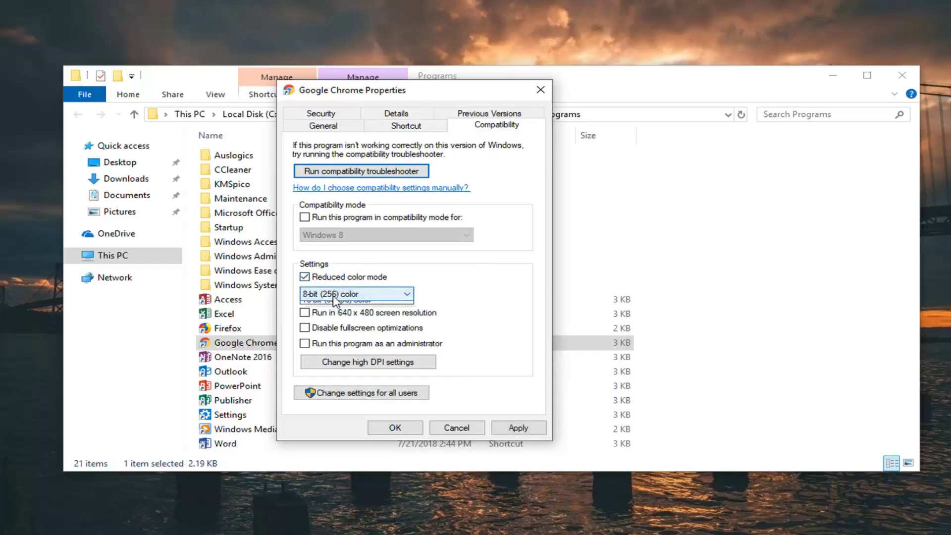
pyautogui.click(340, 295)
pyautogui.click(482, 292)
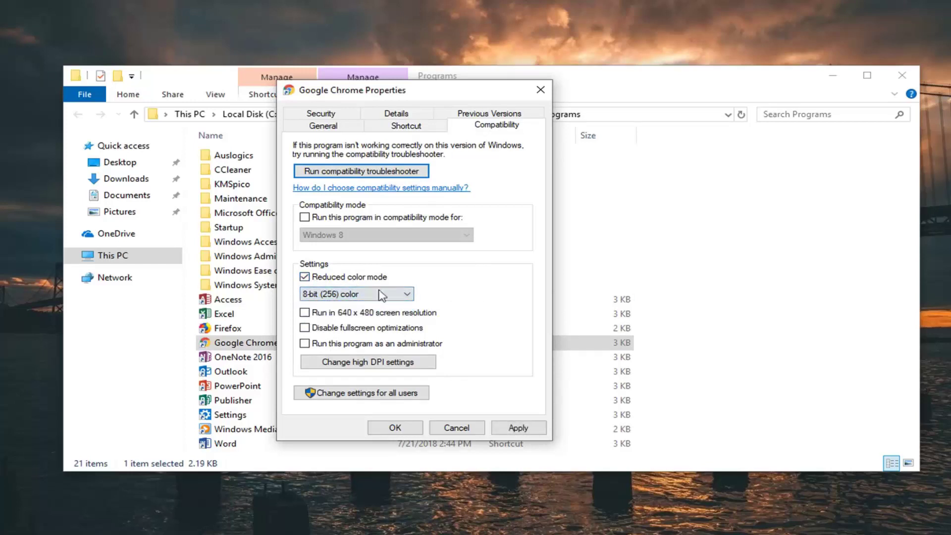
pyautogui.click(304, 276)
pyautogui.click(305, 277)
# Step: Apply the compatibility changes, dismiss Chrome's default-browser notice, and maximize the New Tab window
pyautogui.press('Return')
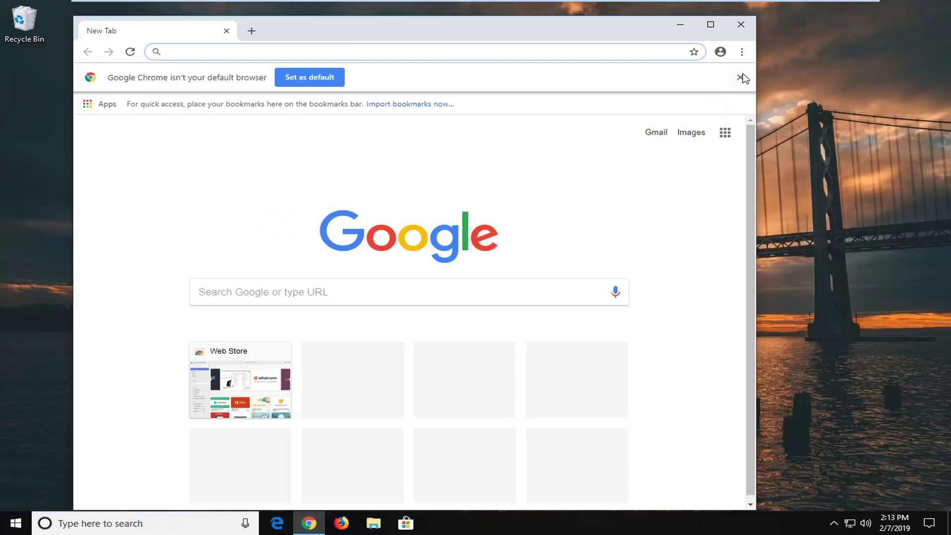
pyautogui.click(740, 79)
pyautogui.click(710, 25)
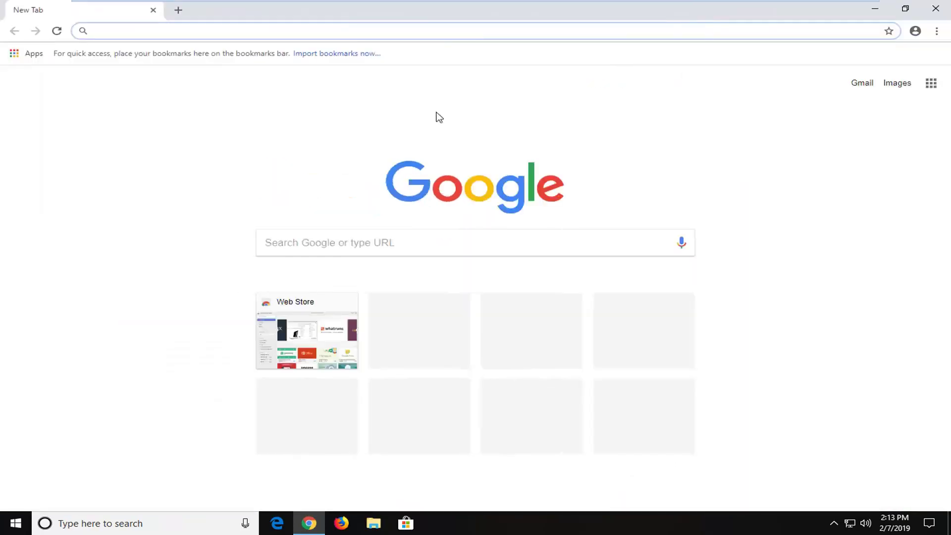
pyautogui.click(906, 10)
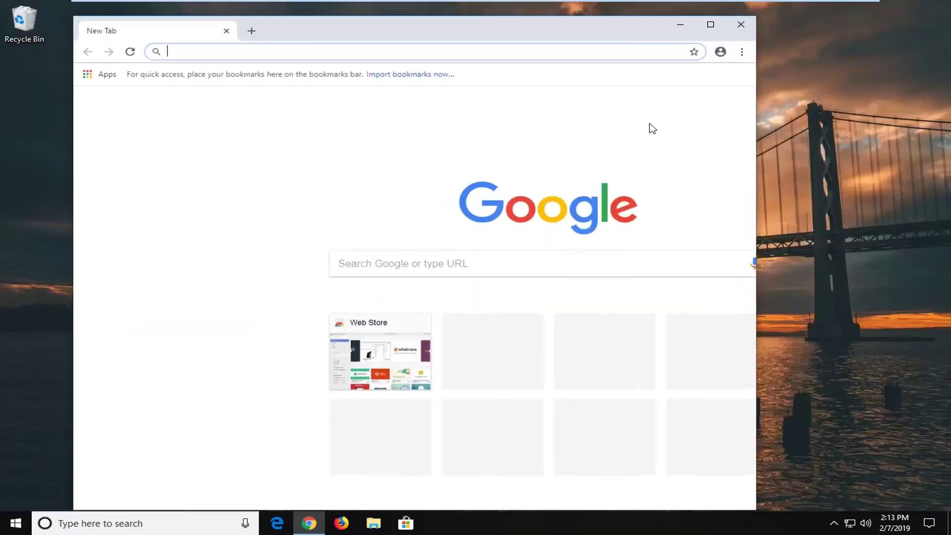
pyautogui.click(710, 25)
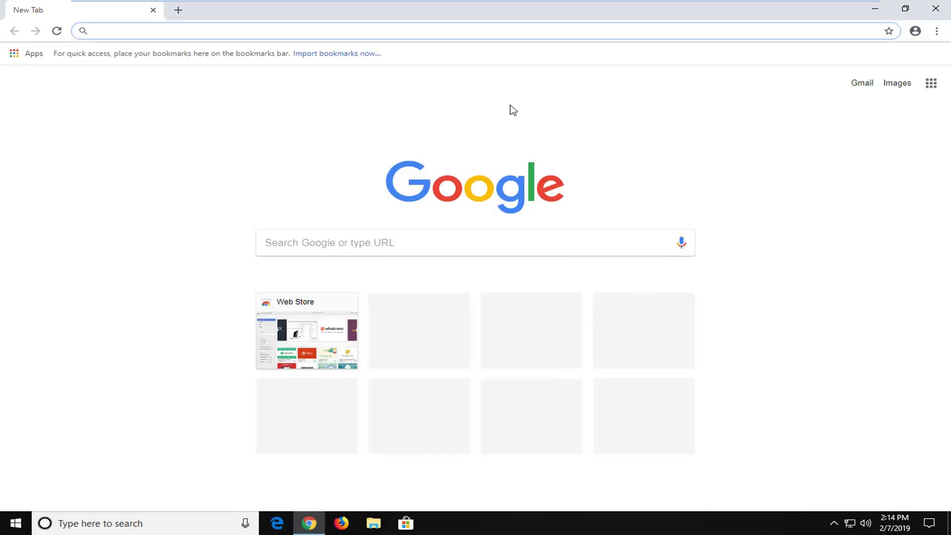
pyautogui.click(75, 108)
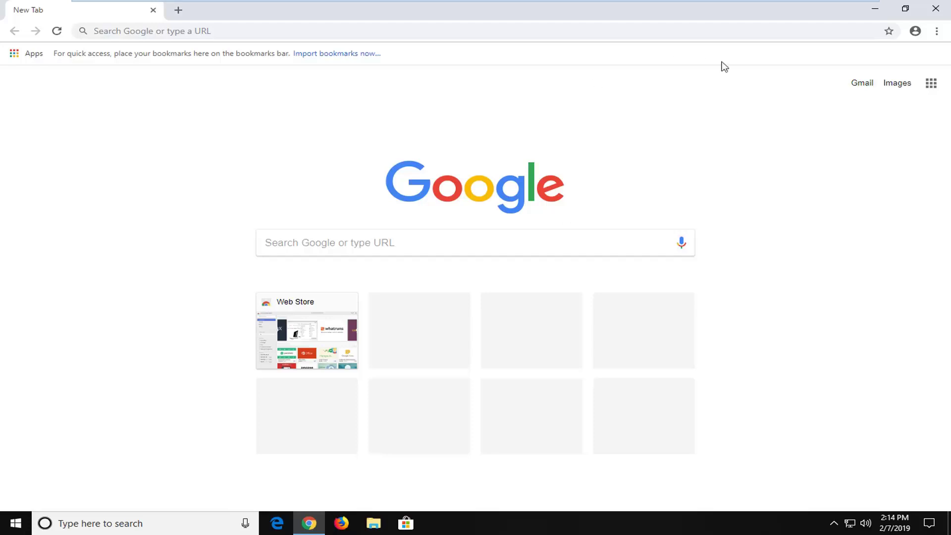
# Step: Open Chrome Settings from the three-dot menu and scroll down to the Advanced link
pyautogui.click(936, 32)
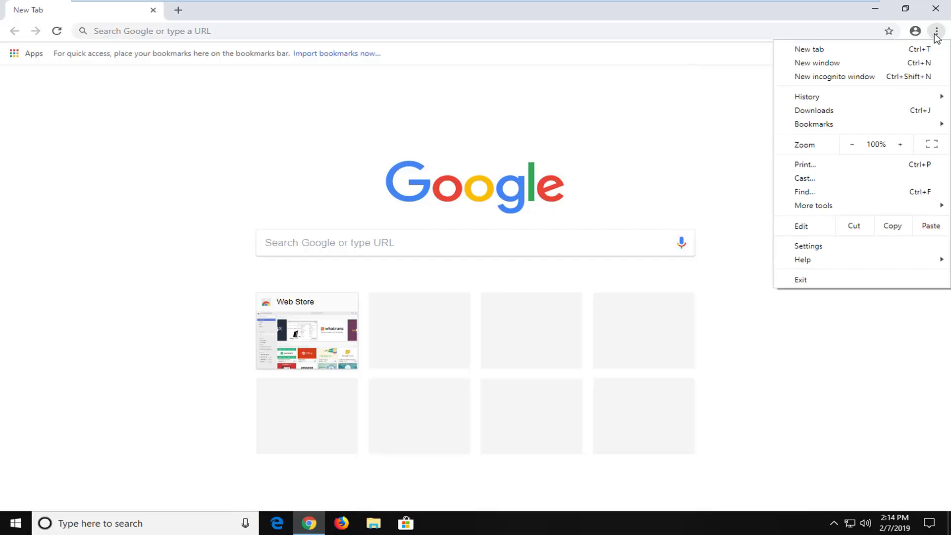
pyautogui.click(817, 247)
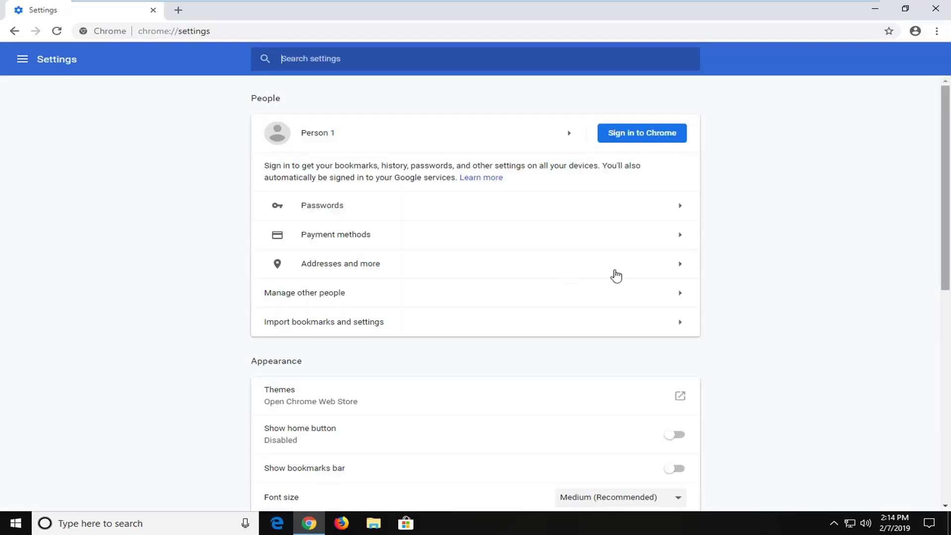
pyautogui.scroll(-10, 946, 265)
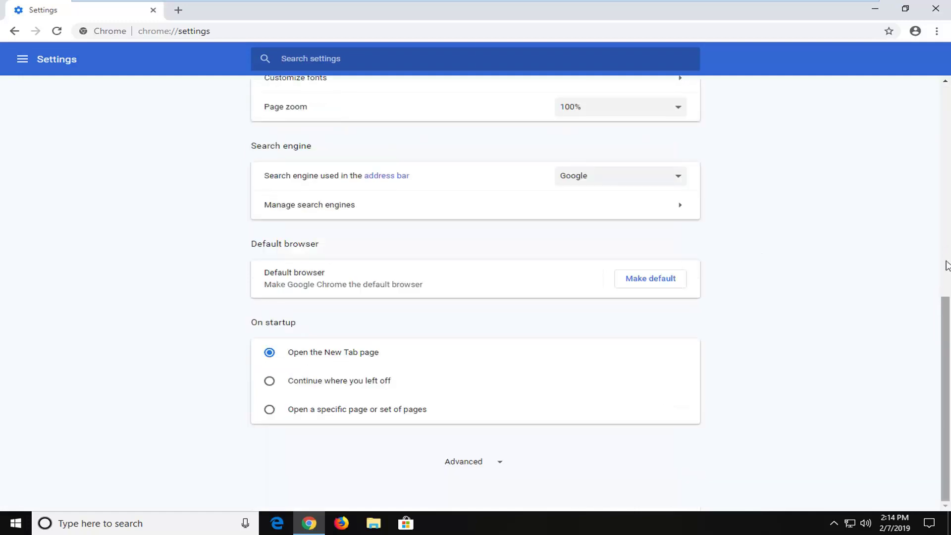
pyautogui.click(464, 461)
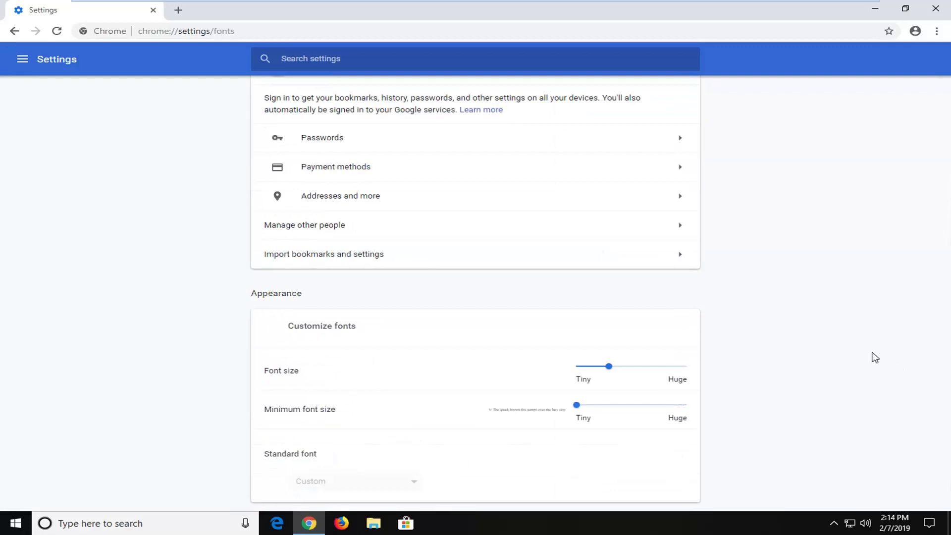
pyautogui.scroll(-8, 645, 452)
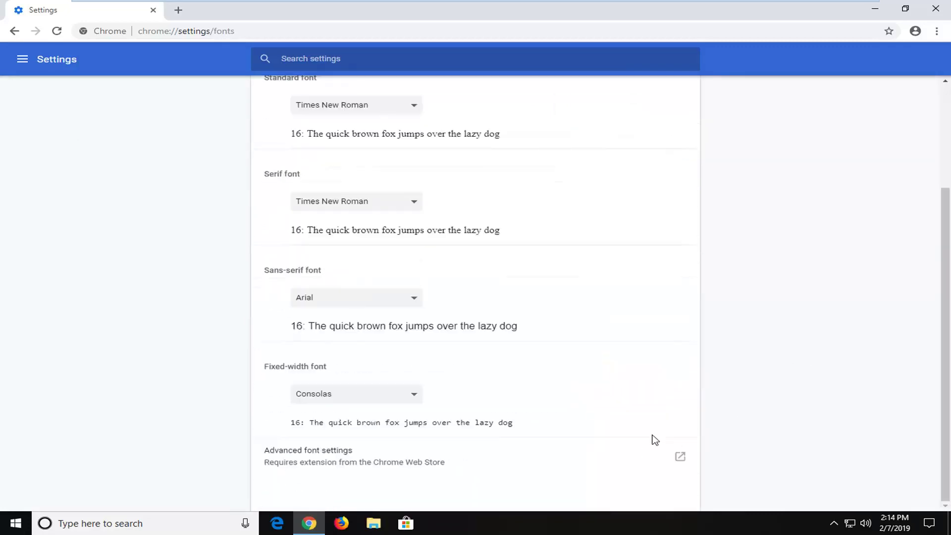
pyautogui.scroll(3, 475, 255)
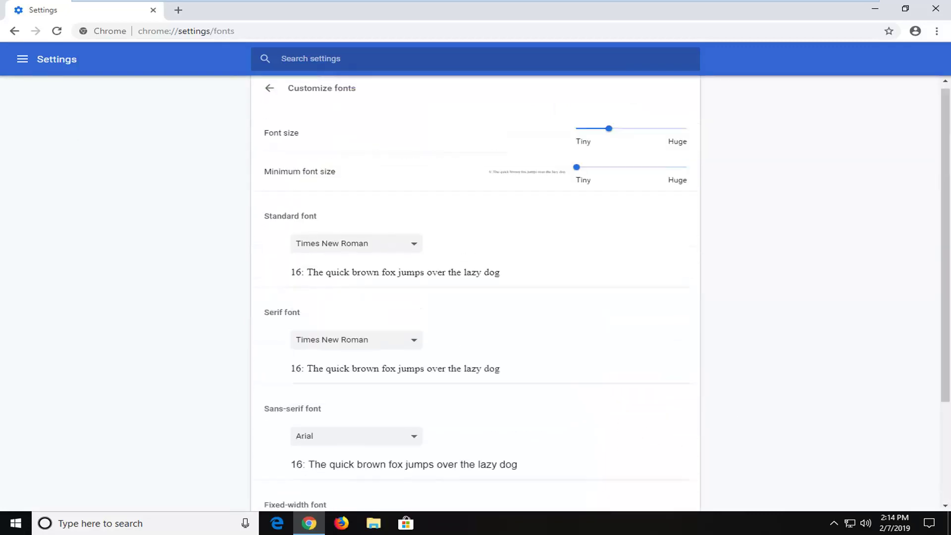
pyautogui.click(267, 94)
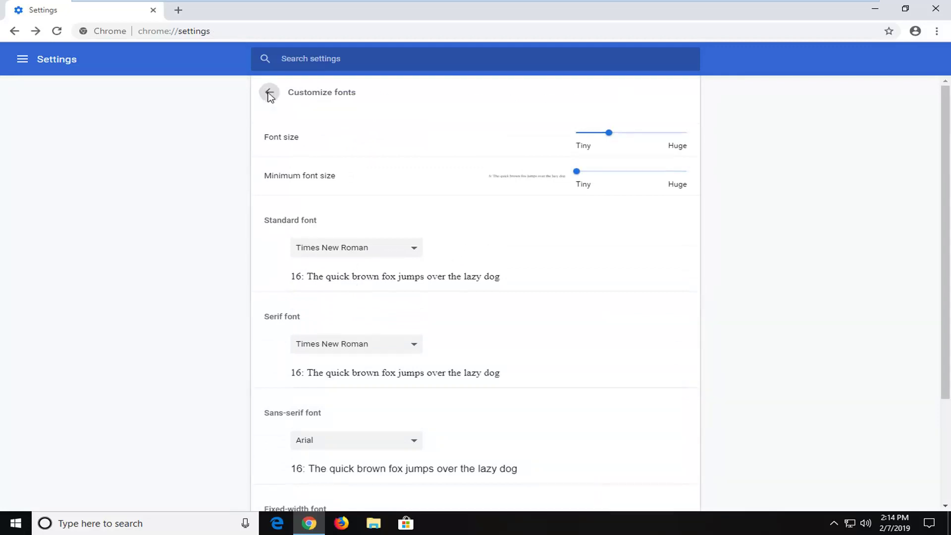
pyautogui.scroll(-8, 732, 384)
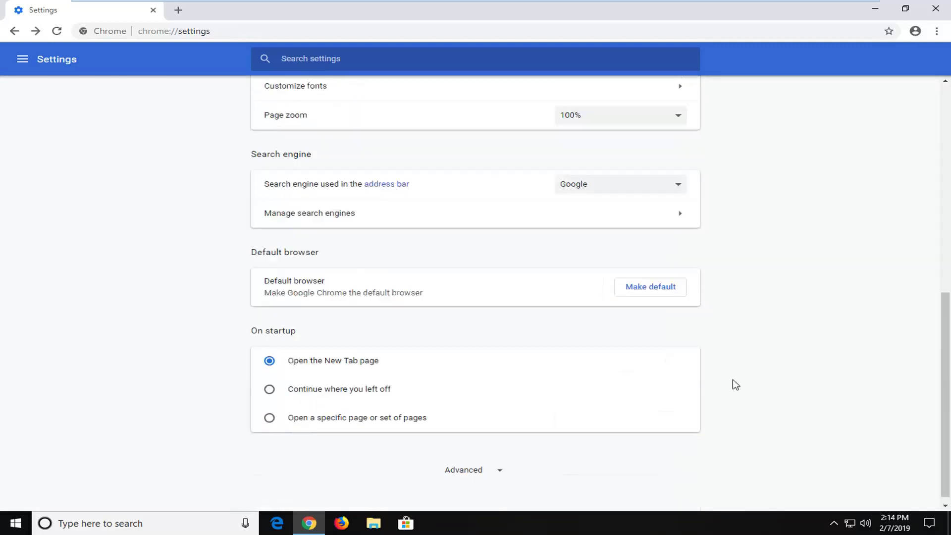
# Step: Under Advanced > System, switch off 'Use hardware acceleration when available' and relaunch Chrome
pyautogui.click(463, 465)
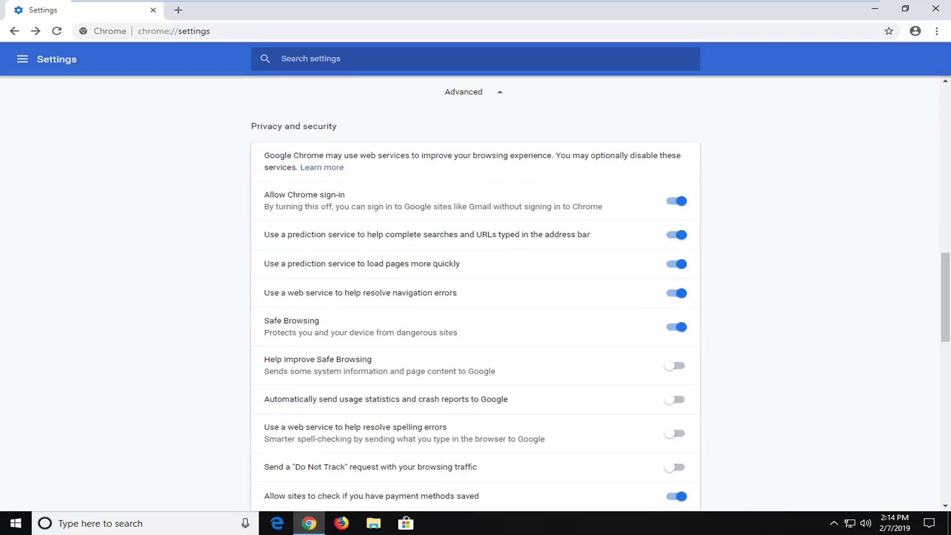
pyautogui.scroll(-15, 618, 347)
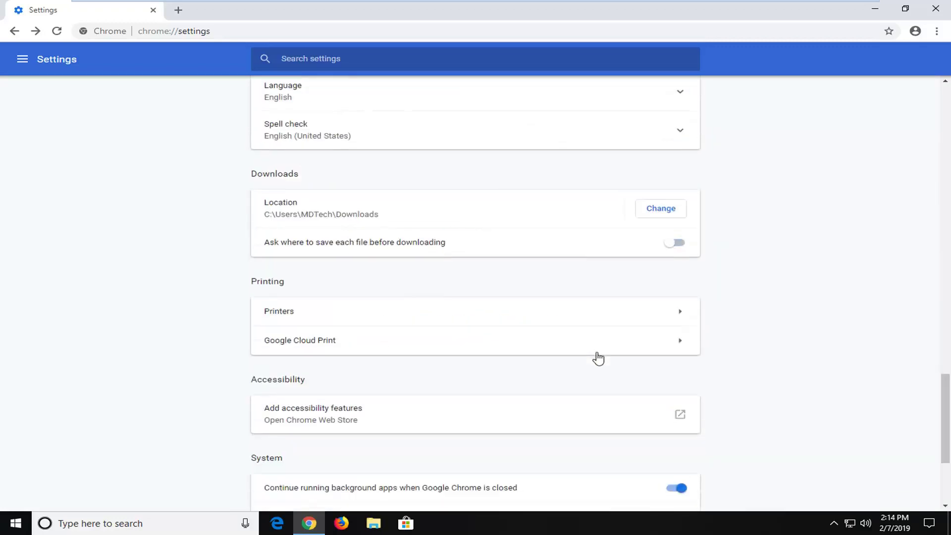
pyautogui.scroll(-3, 385, 415)
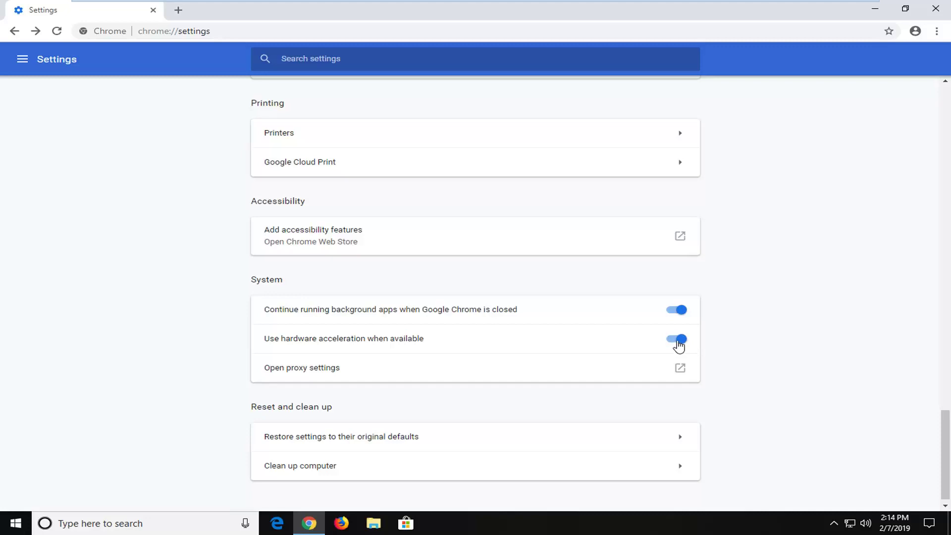
pyautogui.click(678, 345)
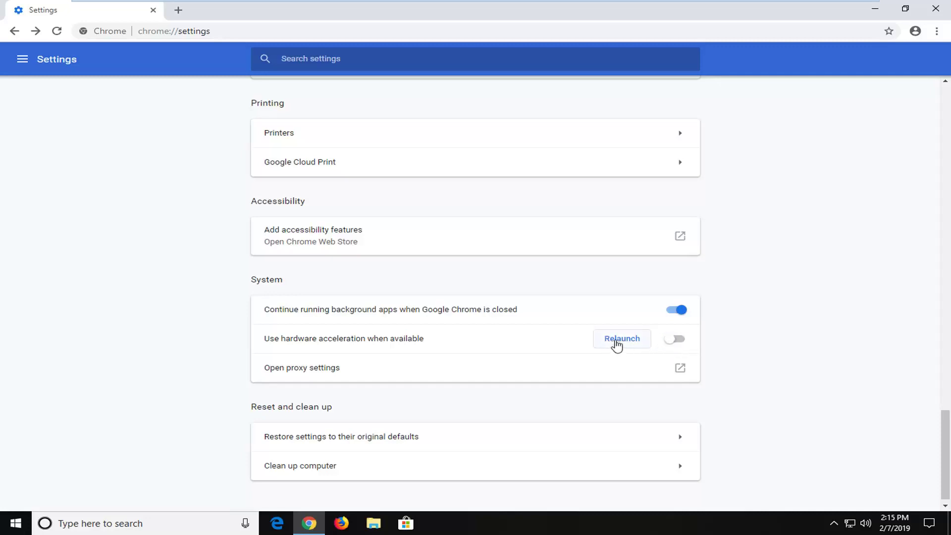
pyautogui.click(616, 344)
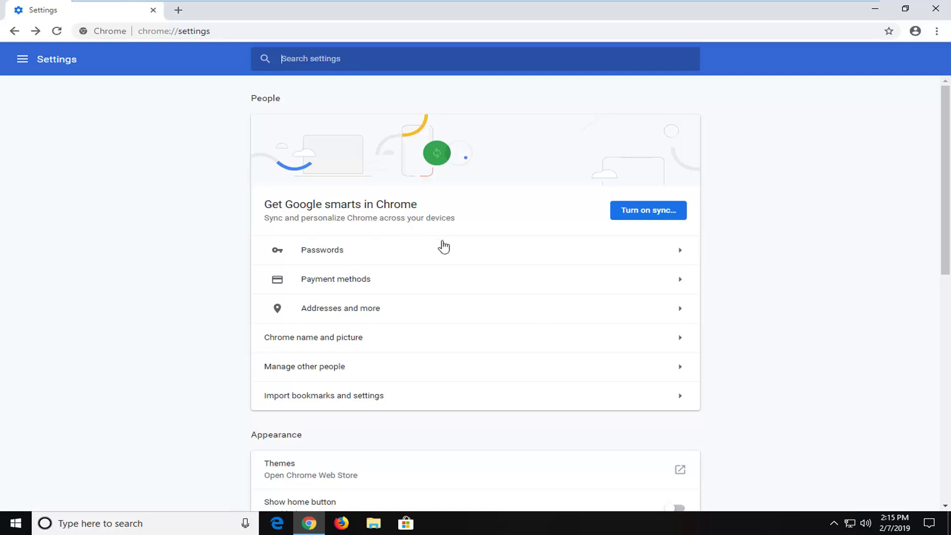
# Step: Check the relaunched Settings page, then close the Chrome window
pyautogui.scroll(-10, 766, 268)
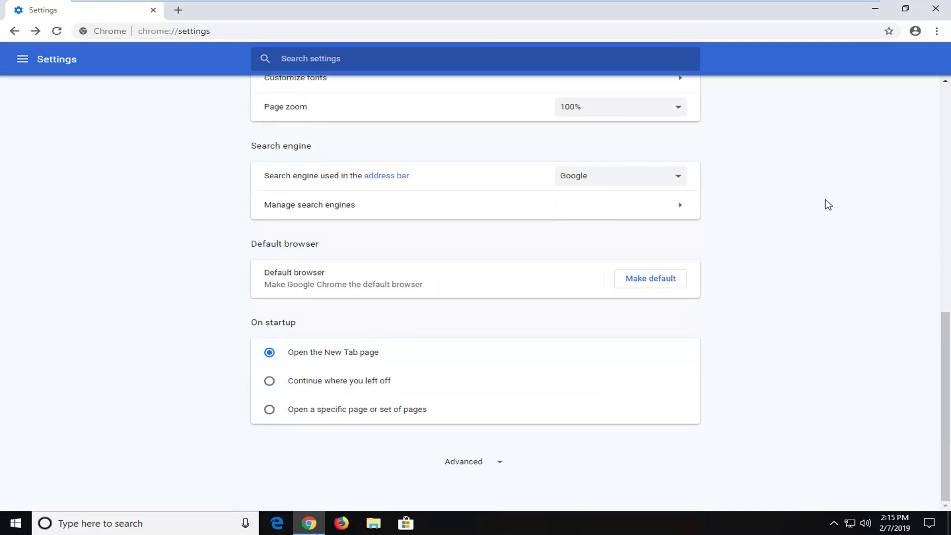
pyautogui.click(934, 9)
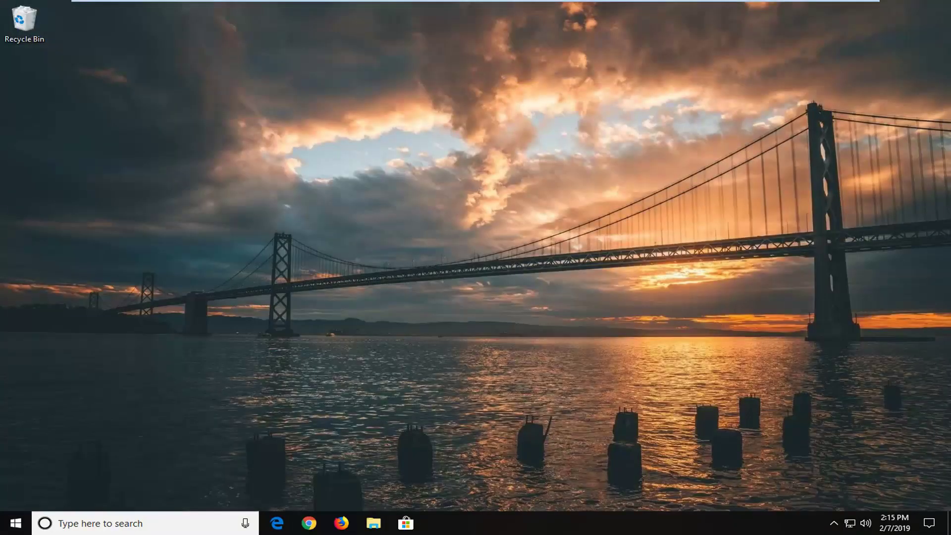